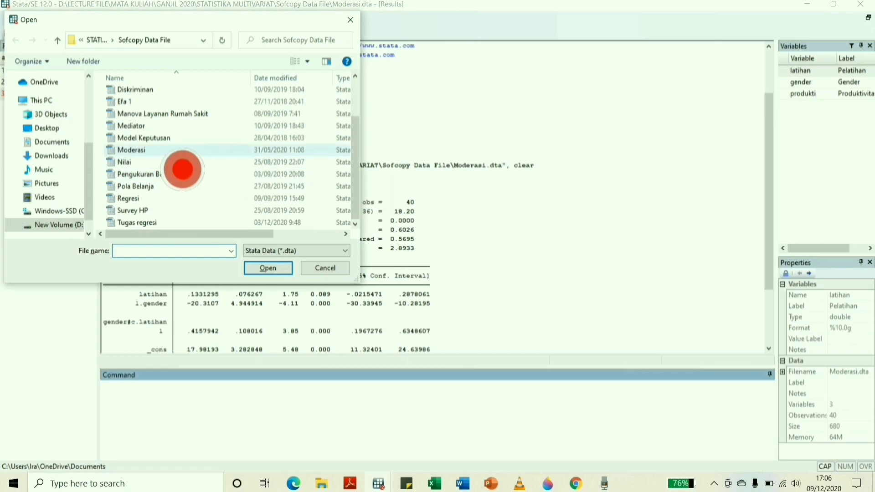
- Open the Moderasi dataset in the Data Editor and inspect the latihan, gender and produkti columns
click(183, 150)
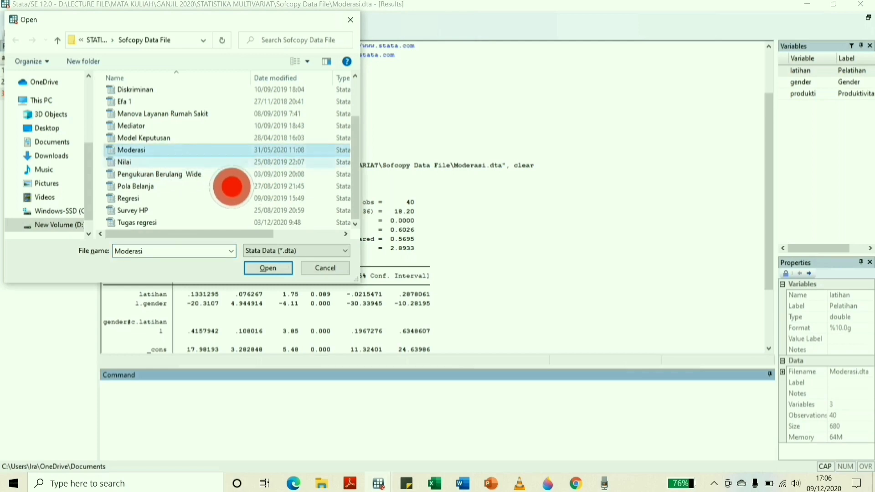
click(325, 268)
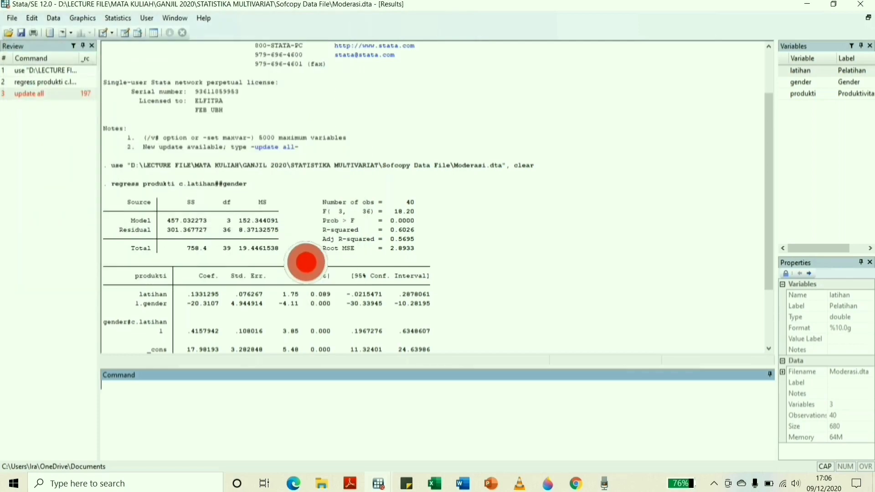
click(125, 32)
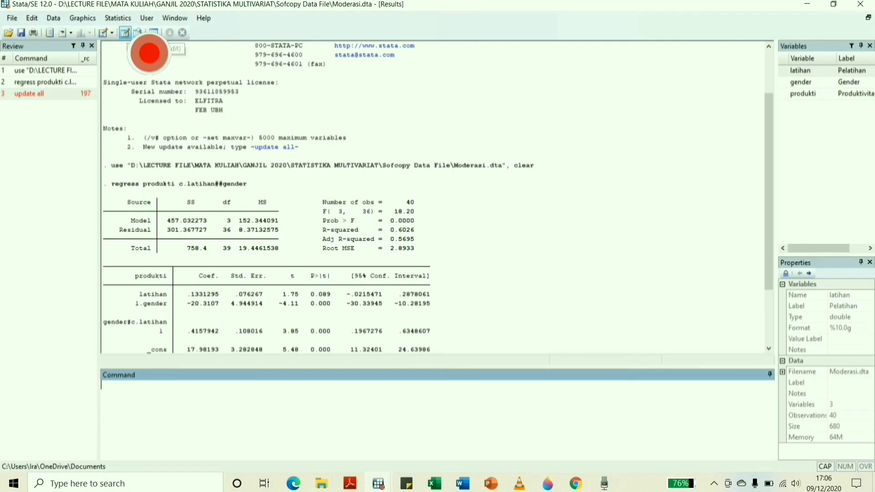
scroll(273, 221, up, 5)
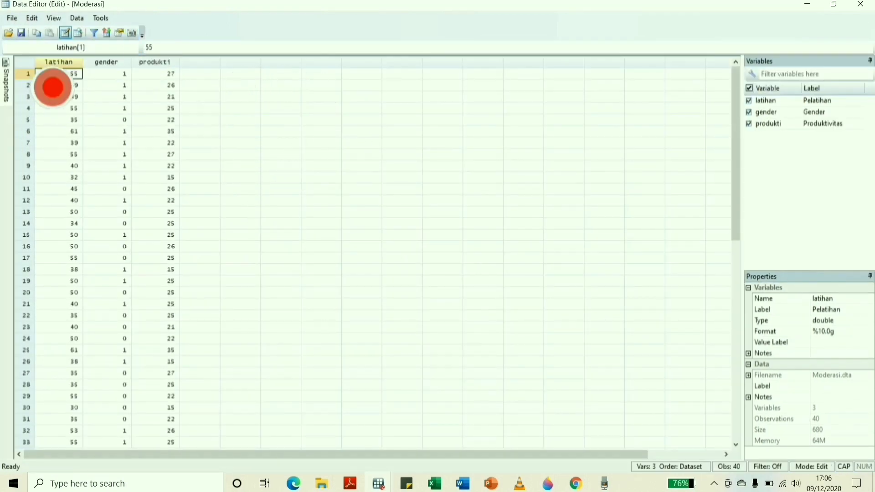
click(59, 63)
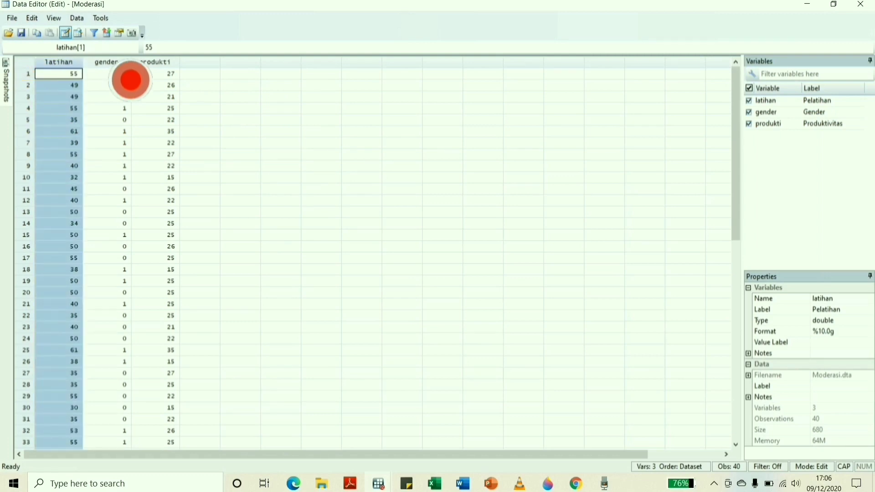
click(117, 62)
click(158, 64)
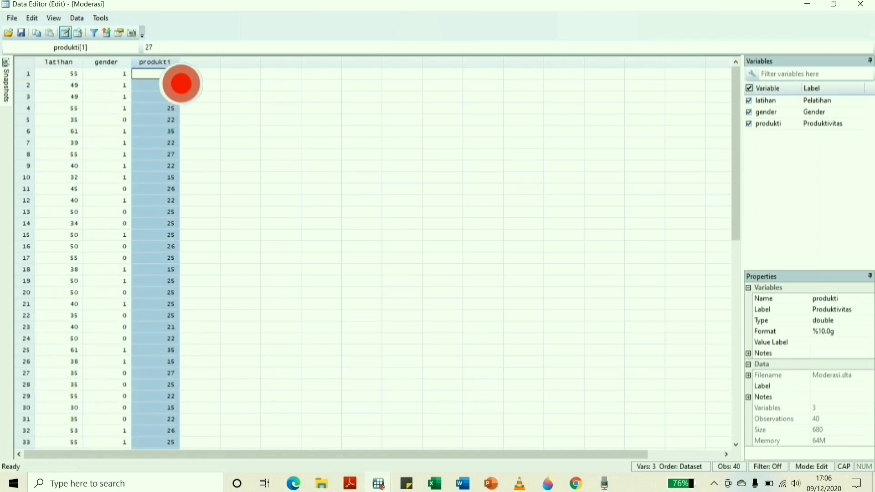
- Examine the gender coding and the observations down to the last row, and return to the Results window
click(108, 120)
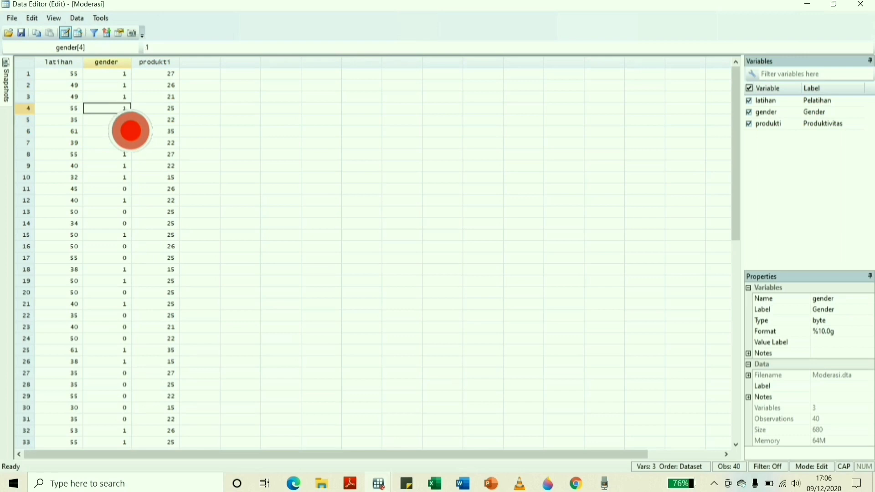
key(Up)
scroll(273, 203, down, 7)
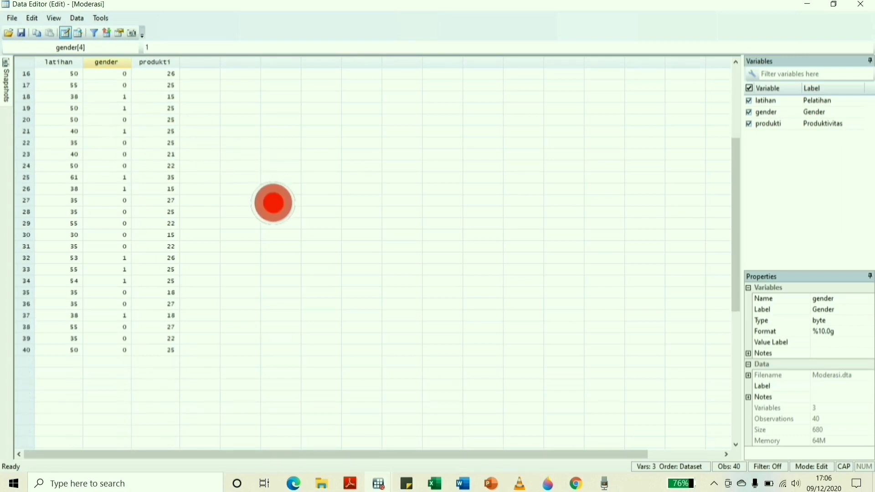
click(26, 281)
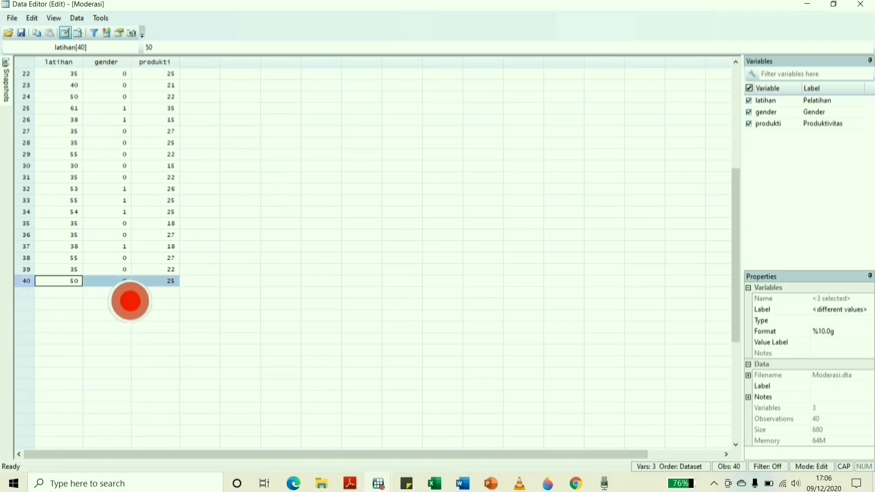
click(257, 260)
scroll(437, 353, up, 7)
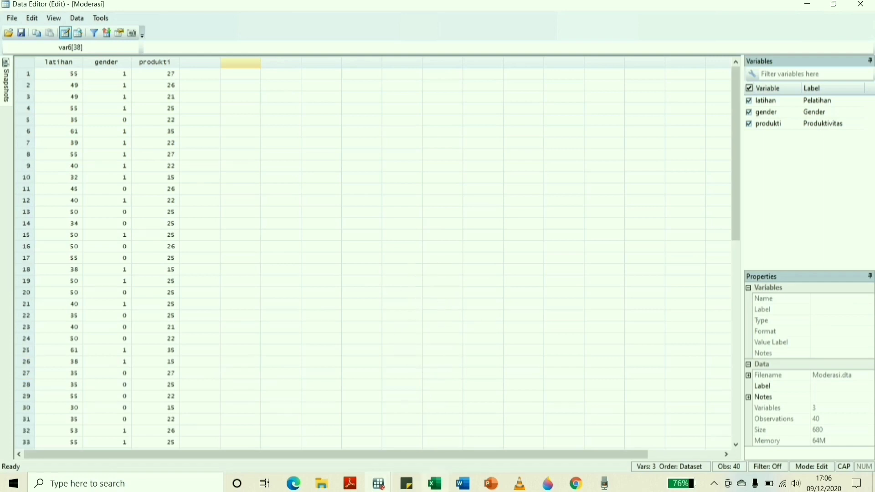
click(406, 489)
click(339, 448)
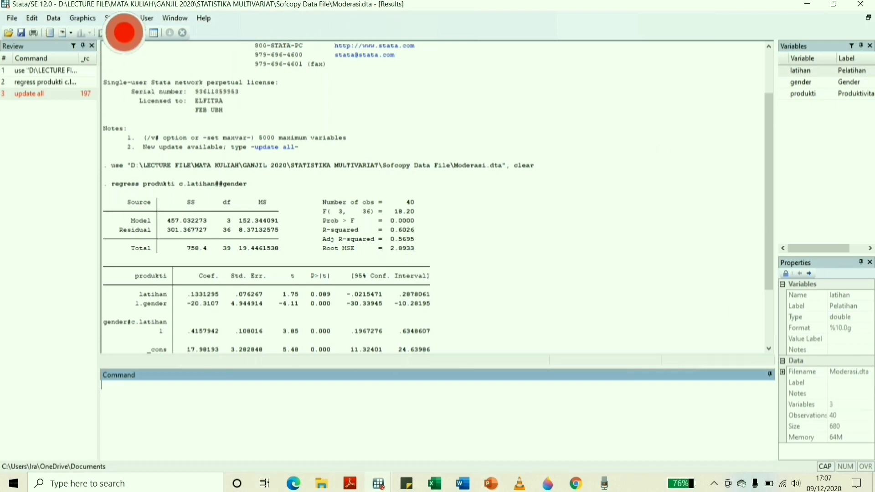
- Start a linear regression with produkti as the dependent variable
click(117, 17)
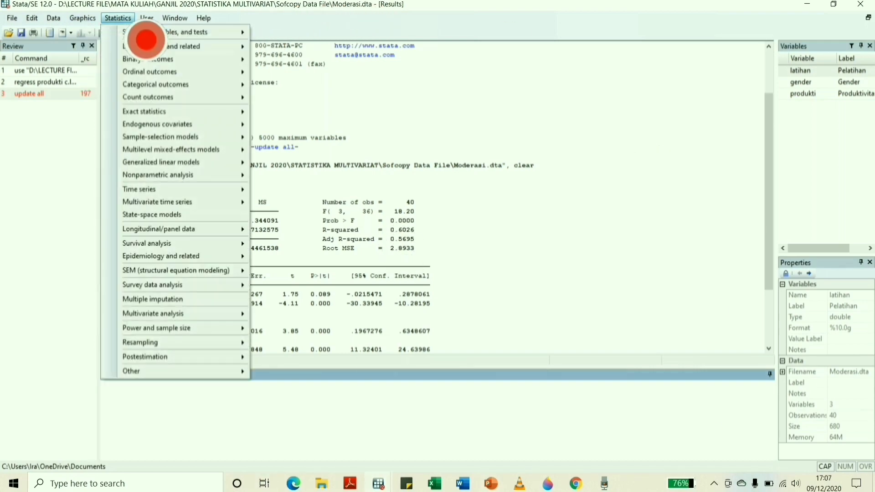
mouse_move(165, 47)
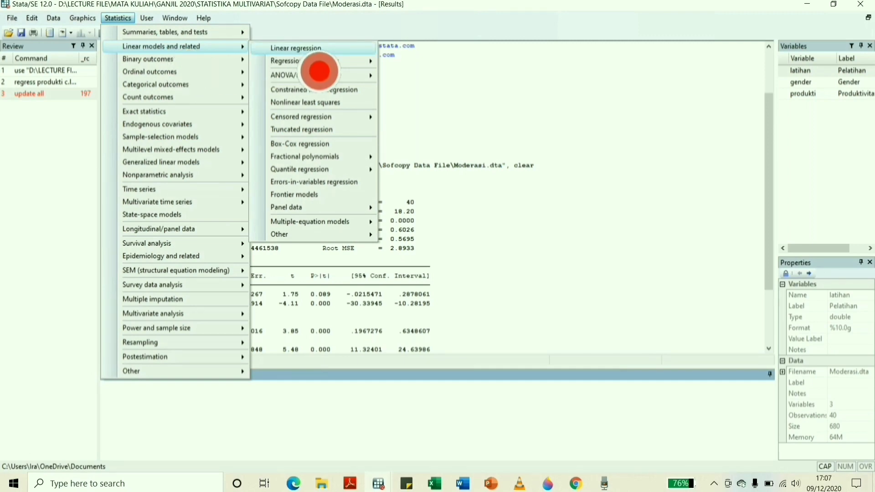
click(296, 48)
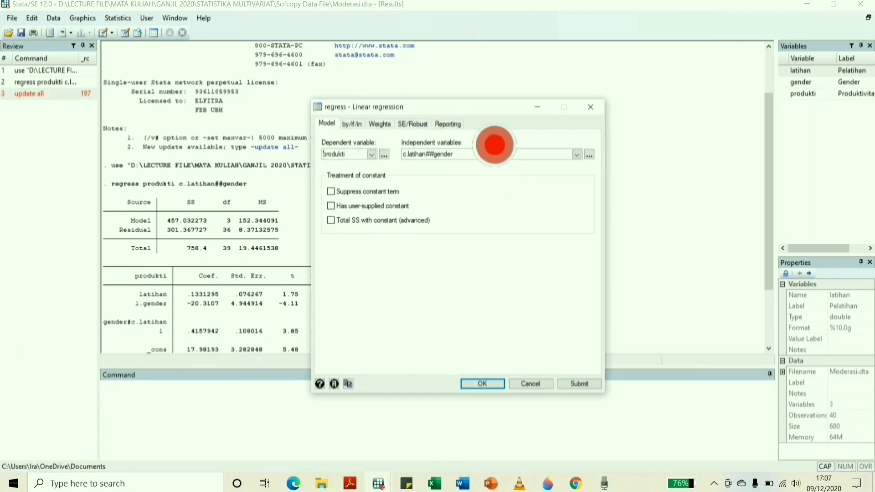
drag(492, 106, 369, 83)
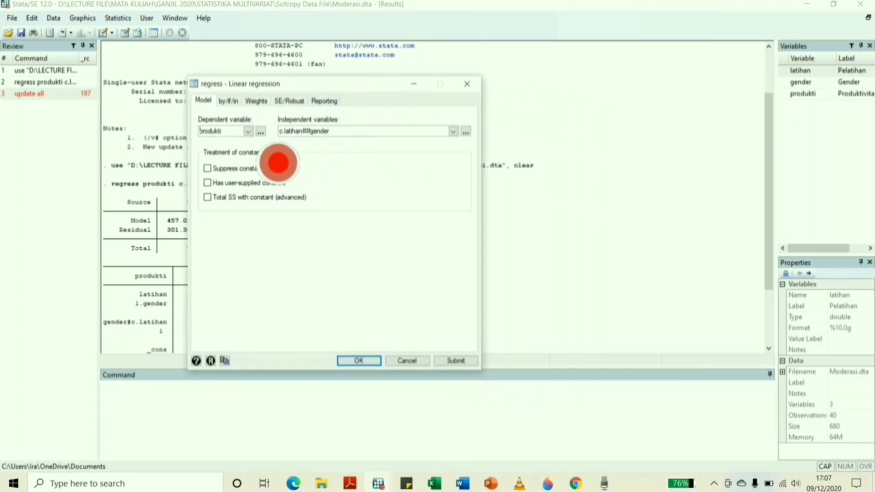
click(248, 132)
click(251, 175)
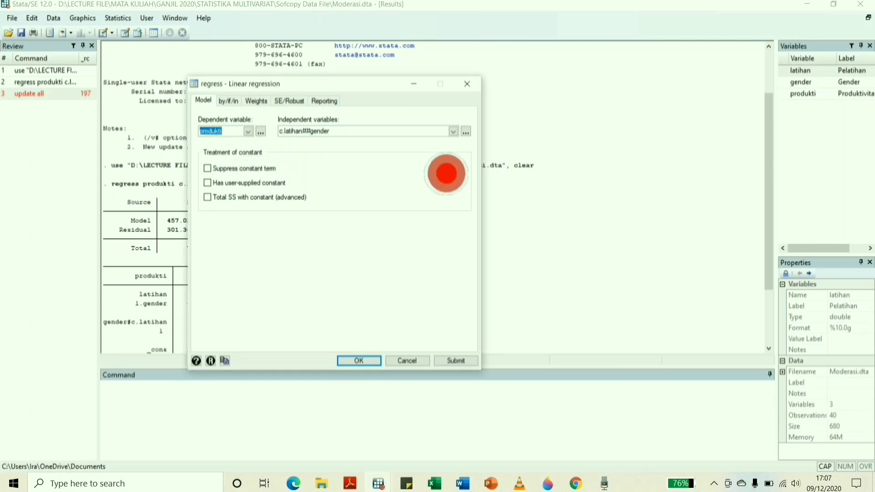
- Replace the independent variables with latihan alone and run the regression
click(453, 131)
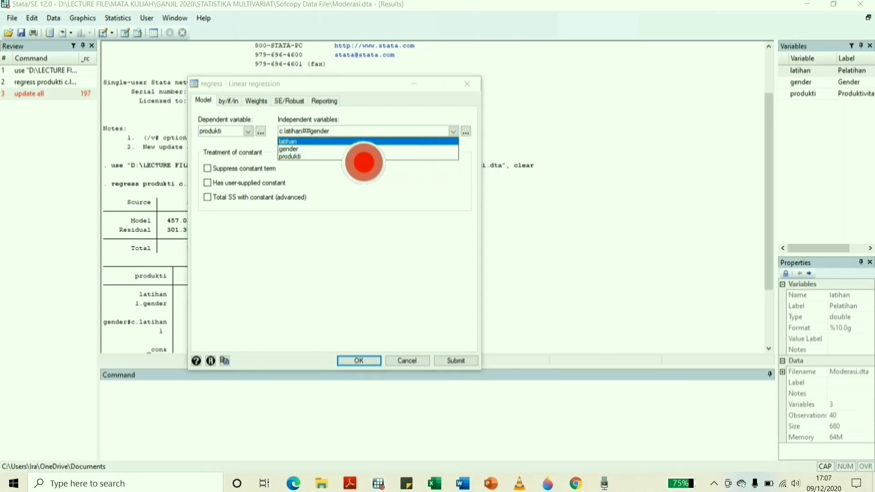
click(364, 162)
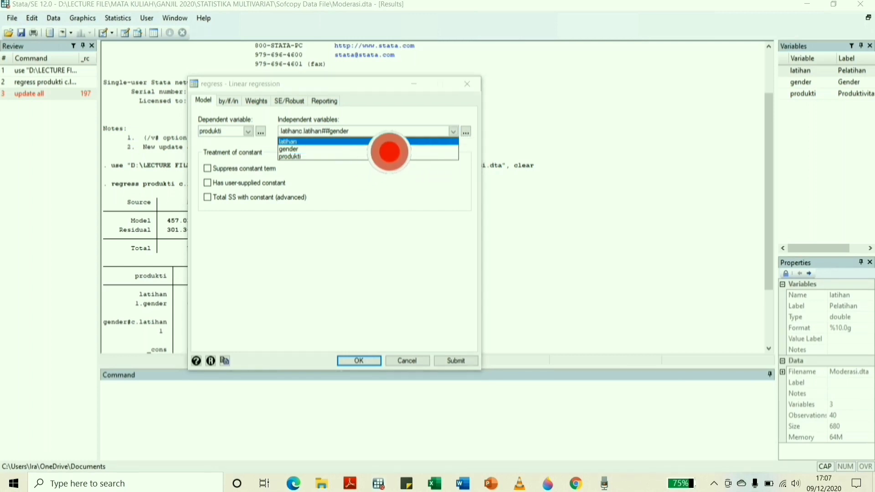
click(279, 152)
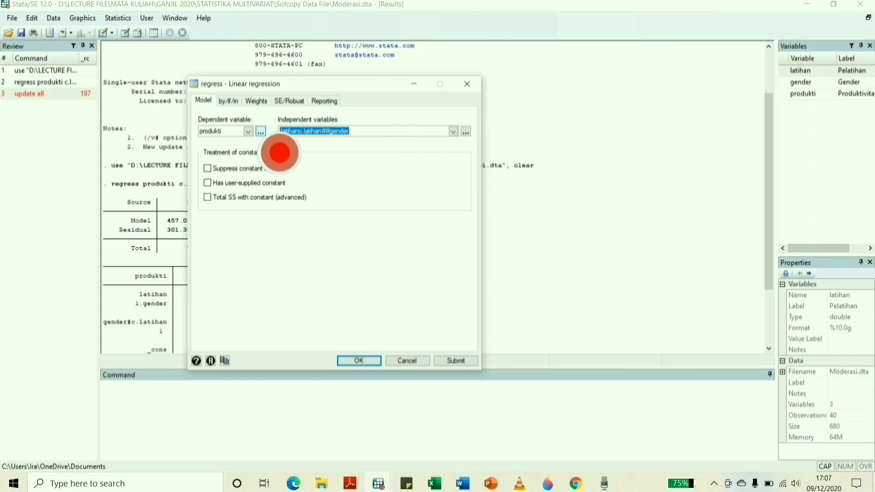
key(BackSpace)
click(453, 131)
click(381, 163)
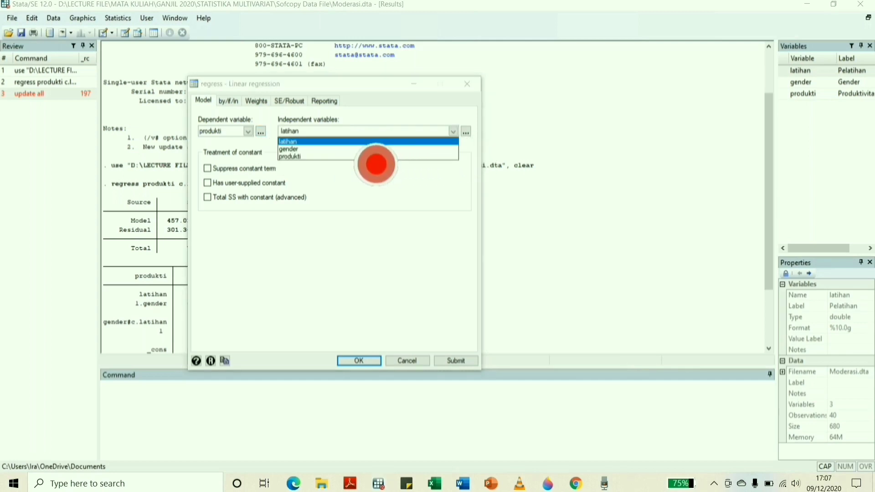
click(383, 215)
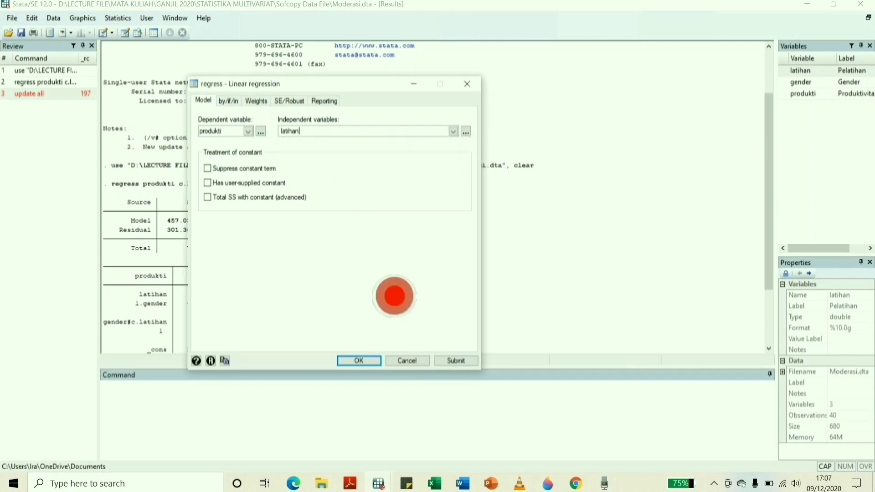
click(377, 361)
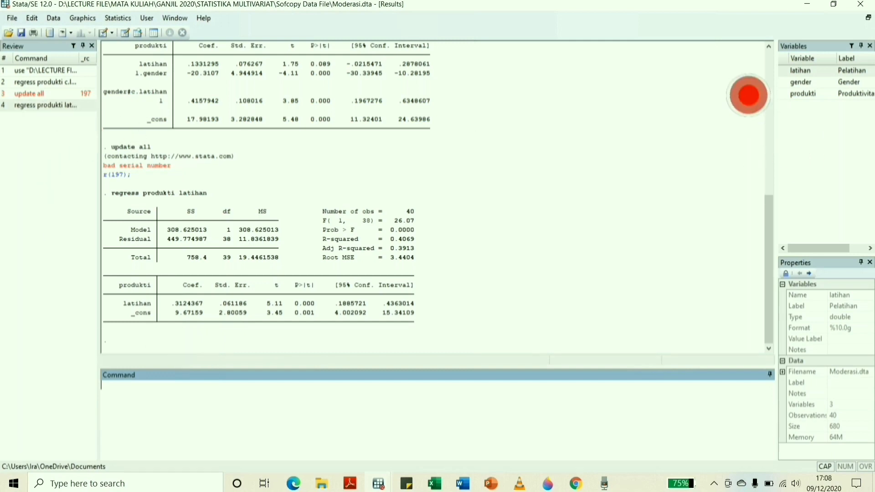
- Run the linear regression of produkti on latihan again, repeating the command by groups defined by gender
click(118, 18)
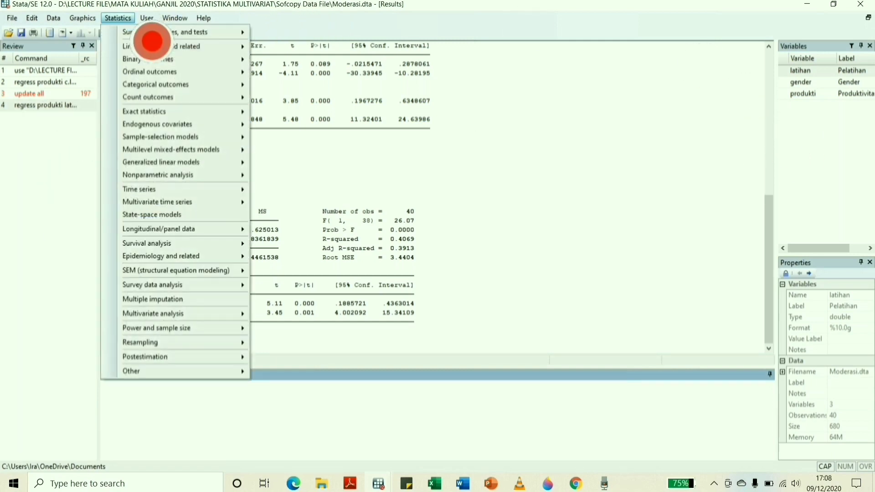
mouse_move(237, 46)
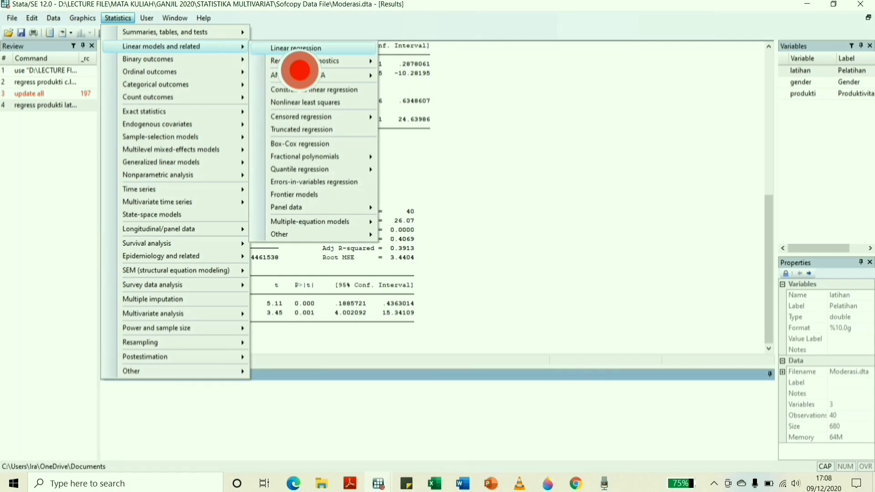
click(298, 48)
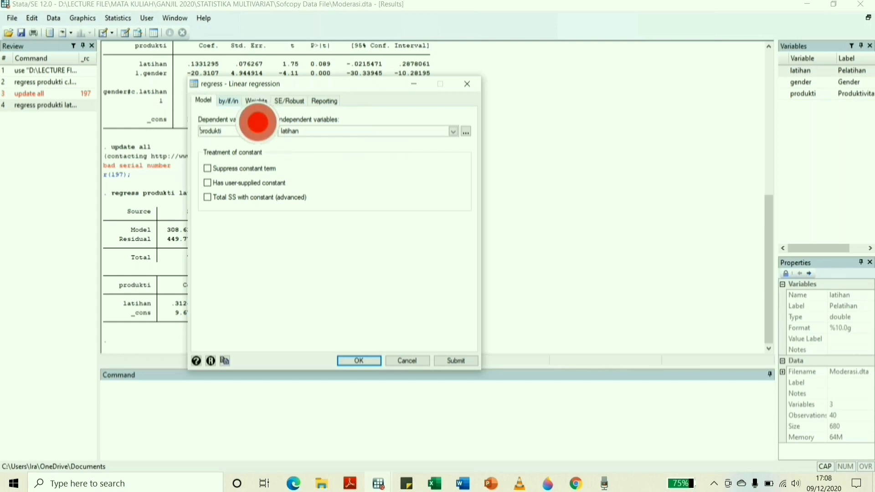
click(234, 102)
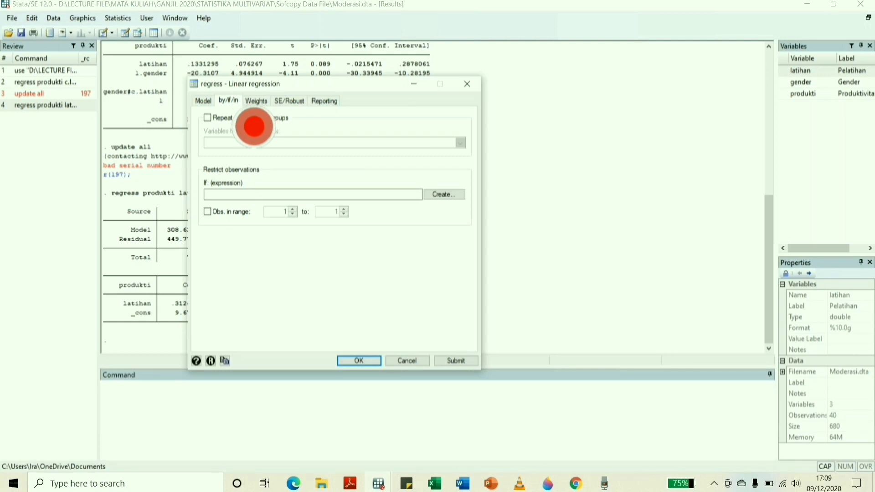
click(228, 118)
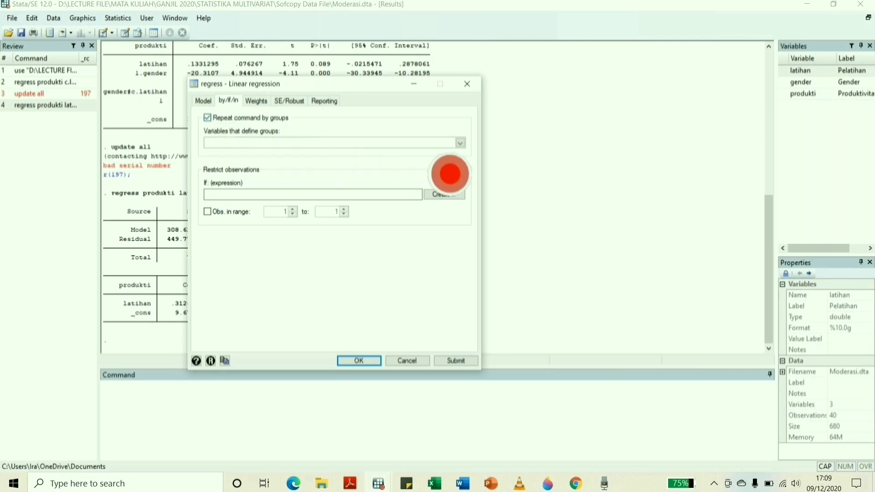
click(460, 143)
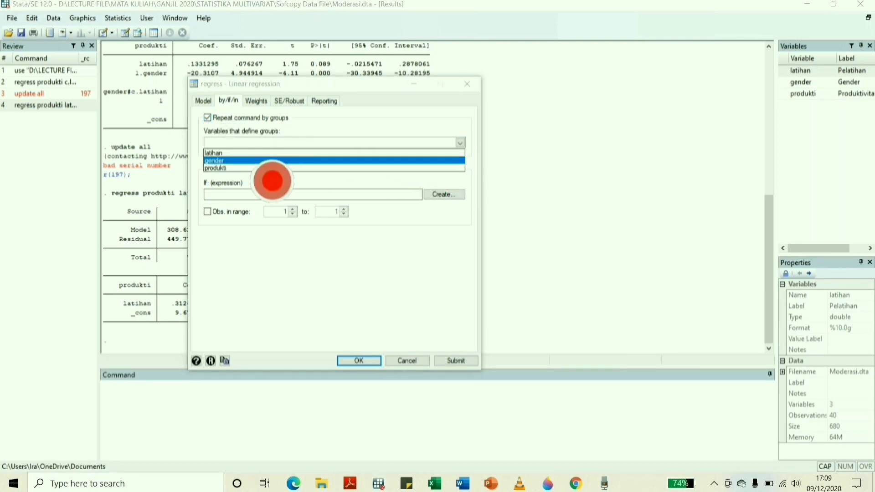
click(242, 161)
click(327, 231)
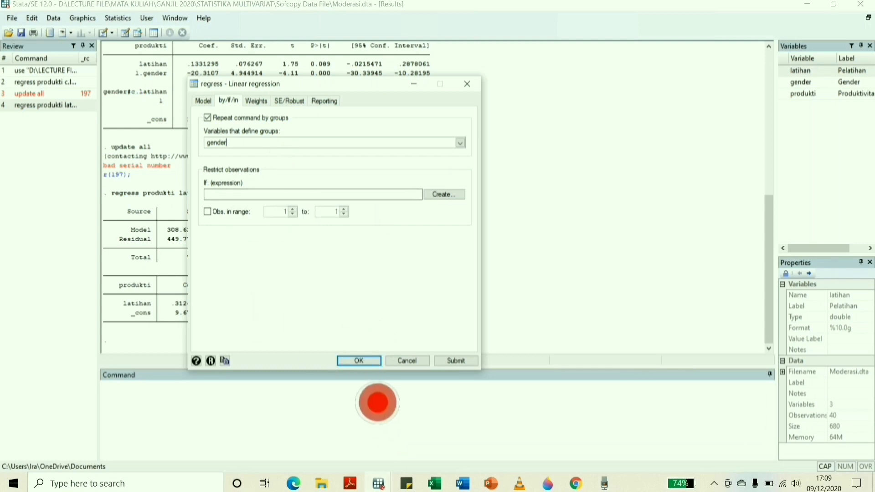
click(359, 360)
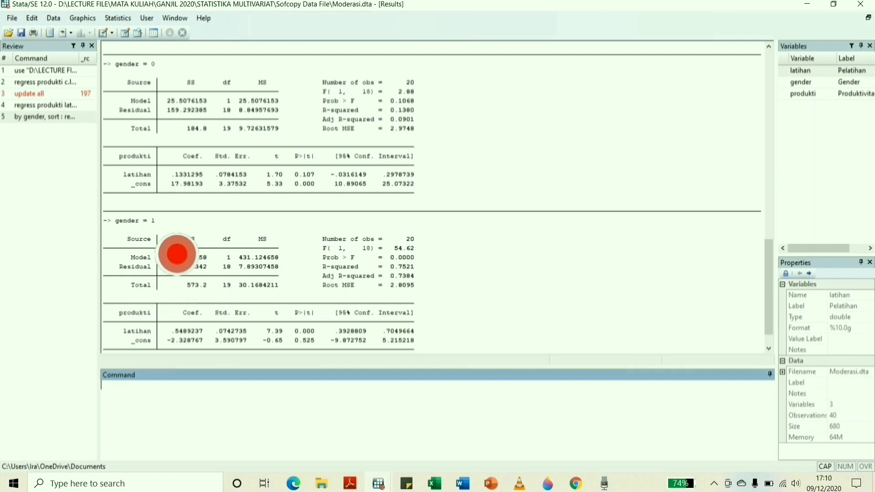
- Compare the gender-group regression outputs with the overall regression, and switch to the presentation slide showing the Moderasi diagram
scroll(514, 360, down, 1)
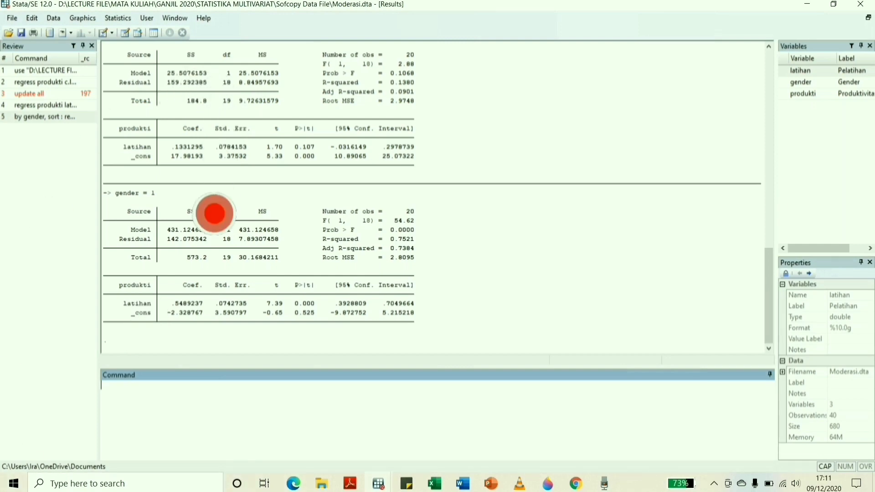
scroll(215, 213, up, 1)
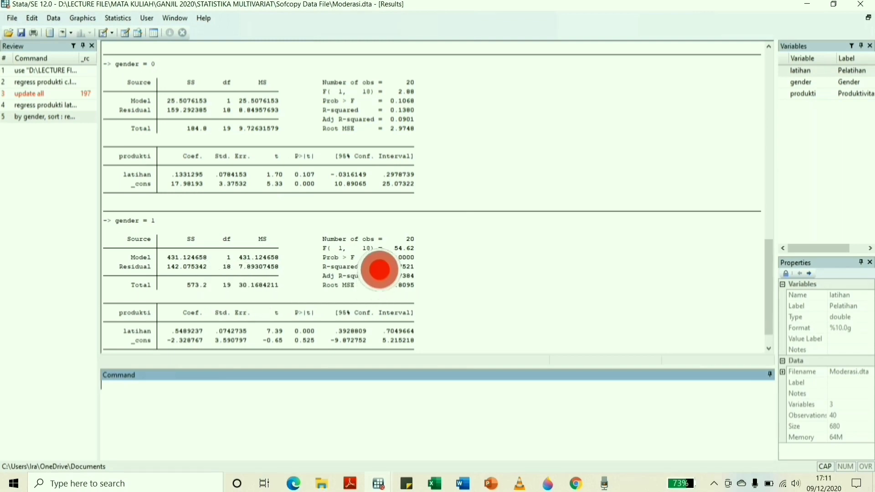
scroll(380, 269, up, 4)
scroll(380, 270, up, 3)
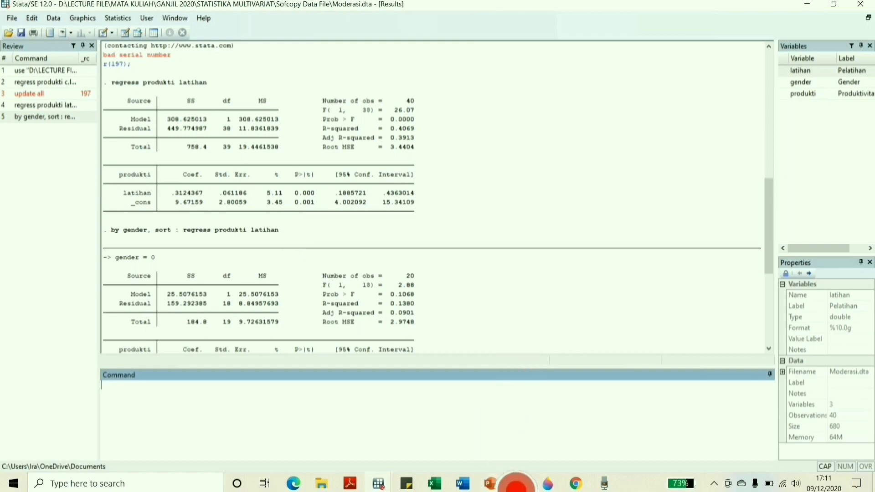
mouse_move(507, 479)
click(550, 430)
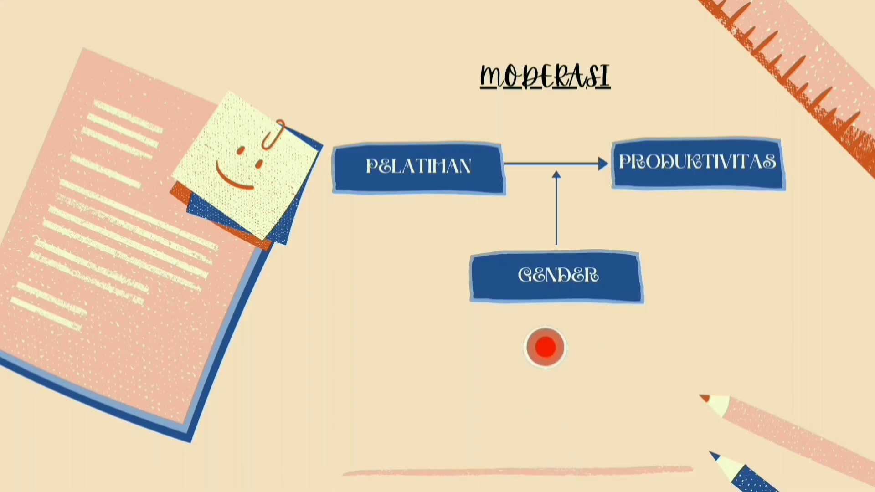